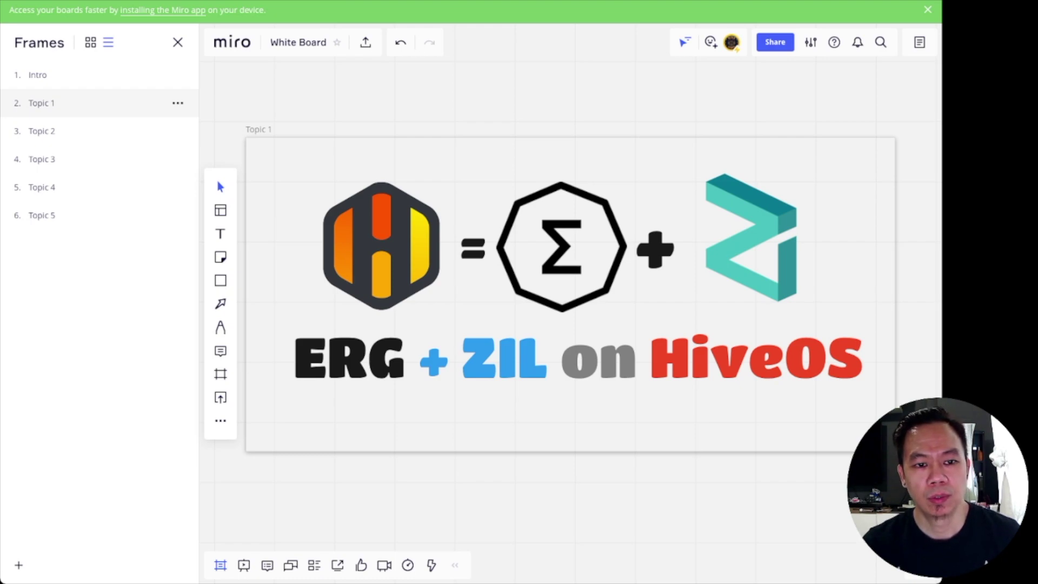
- Start a new flight sheet with coin ETH and the Binance ETH wallet
{"action": "left_click", "coordinate": [41, 131]}
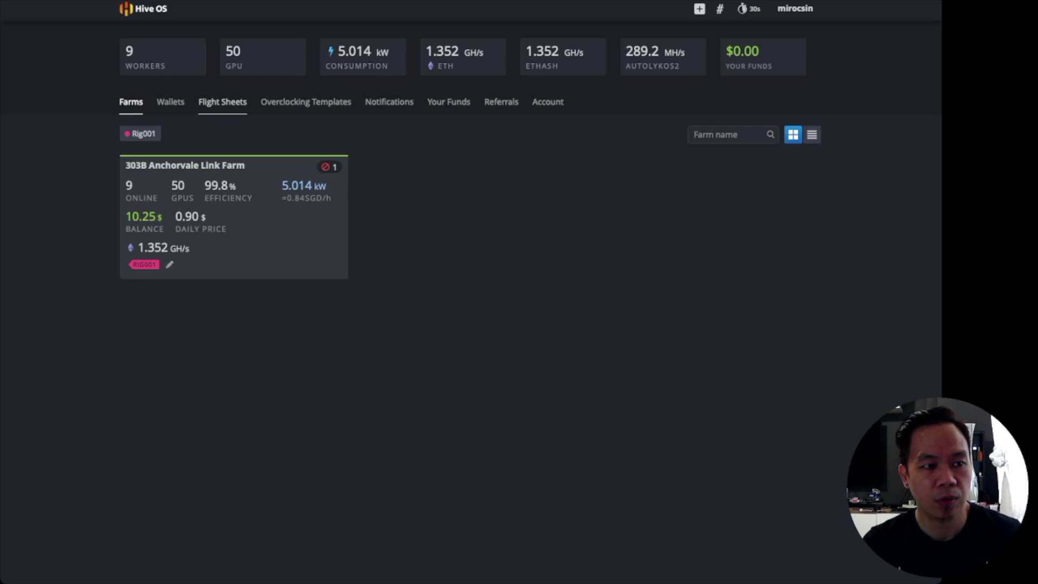
{"action": "left_click", "coordinate": [222, 102]}
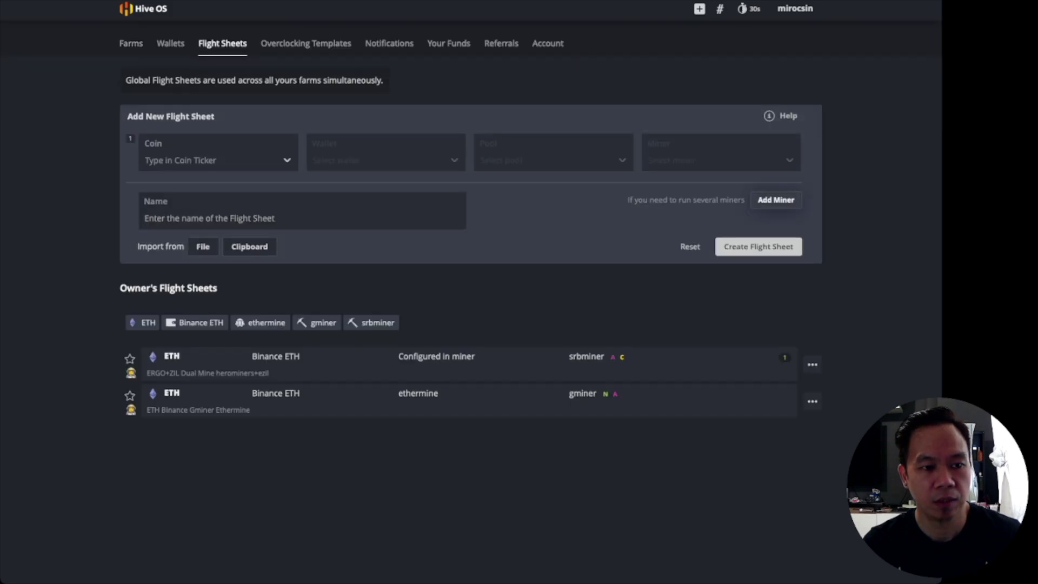
{"action": "left_click", "coordinate": [216, 154]}
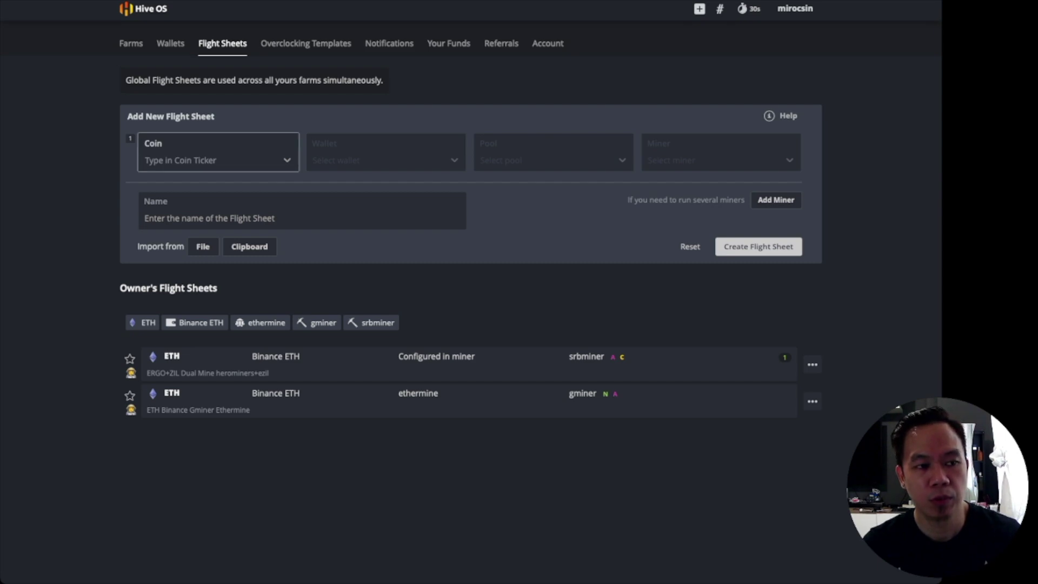
{"action": "key", "text": "Down"}
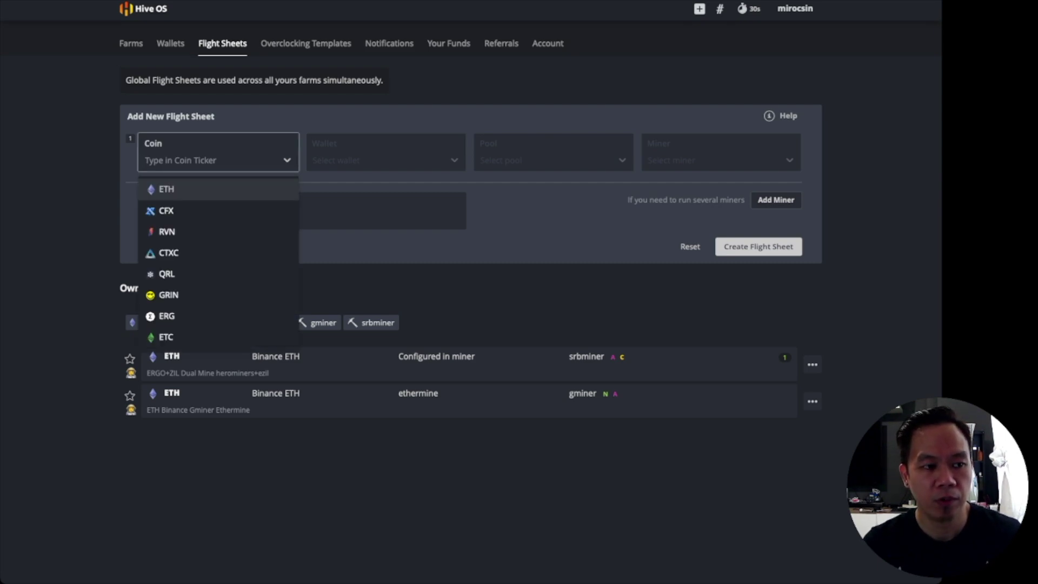
{"action": "key", "text": "Return"}
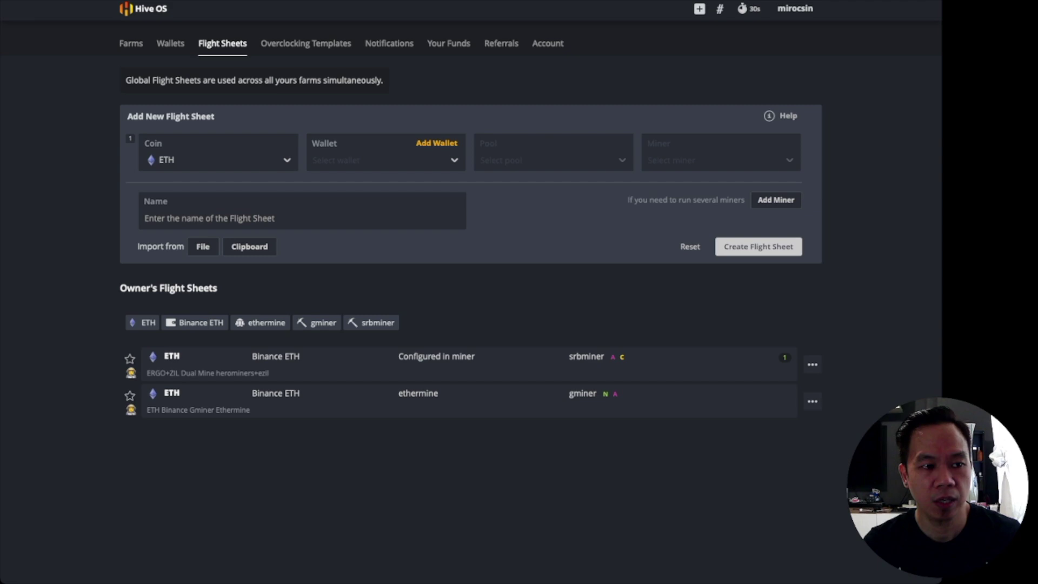
{"action": "key", "text": "Down"}
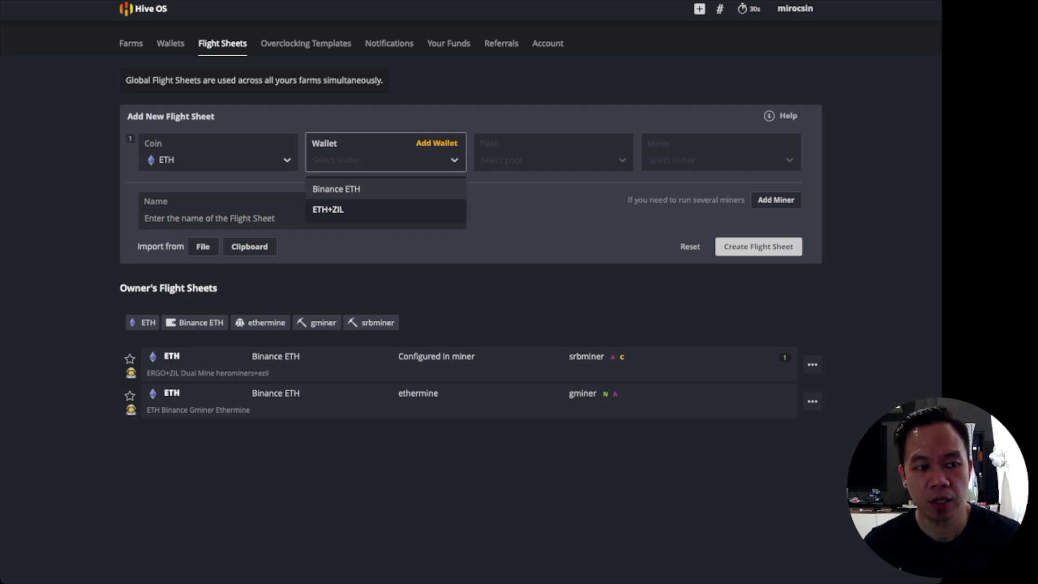
{"action": "left_click", "coordinate": [336, 189]}
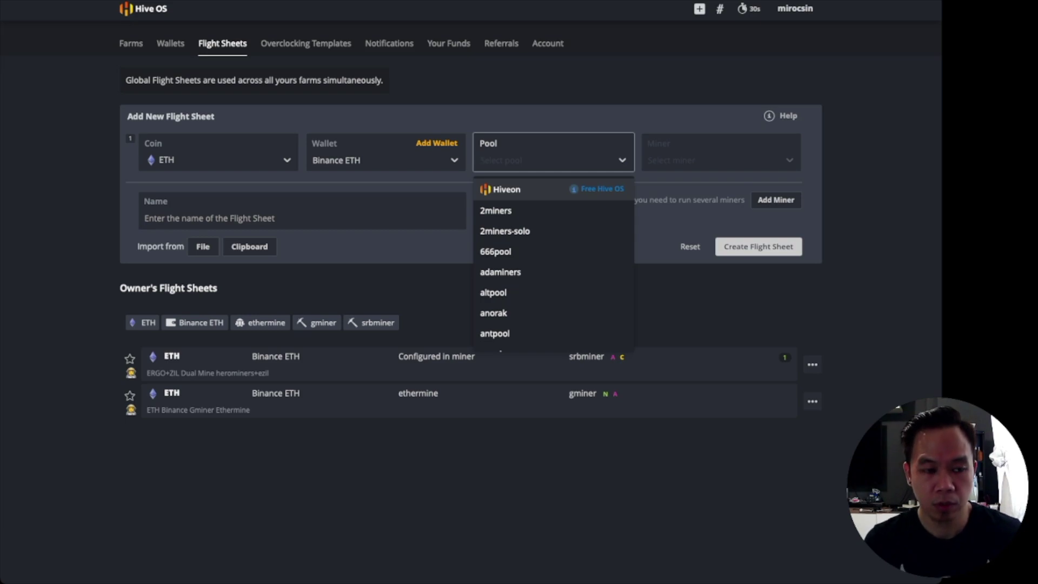
- Set the pool to Configure in miner and the miner to SRBMiner-MULTI
{"action": "type", "text": "cong"}
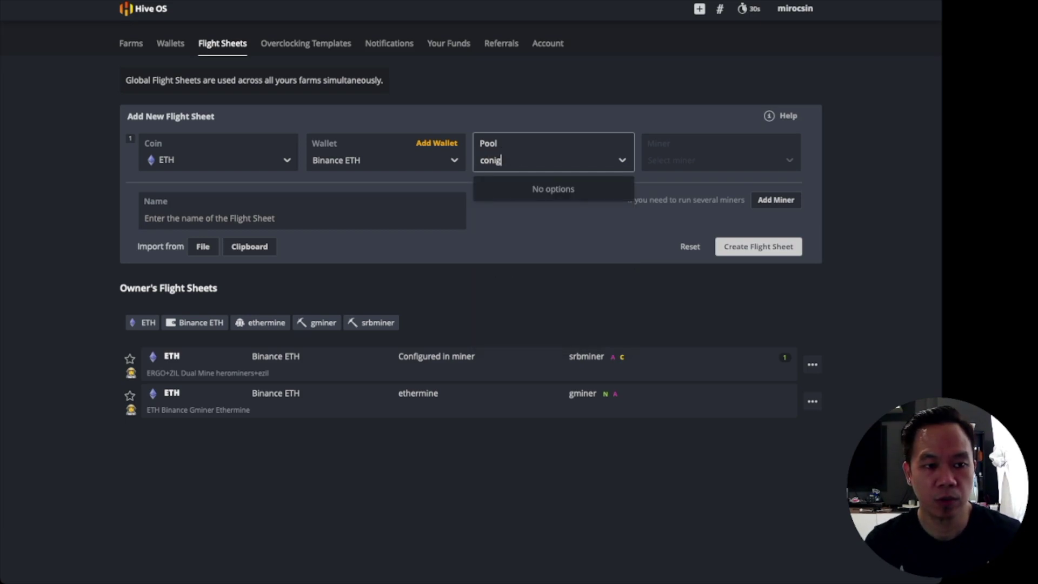
{"action": "key", "text": "BackSpace"}
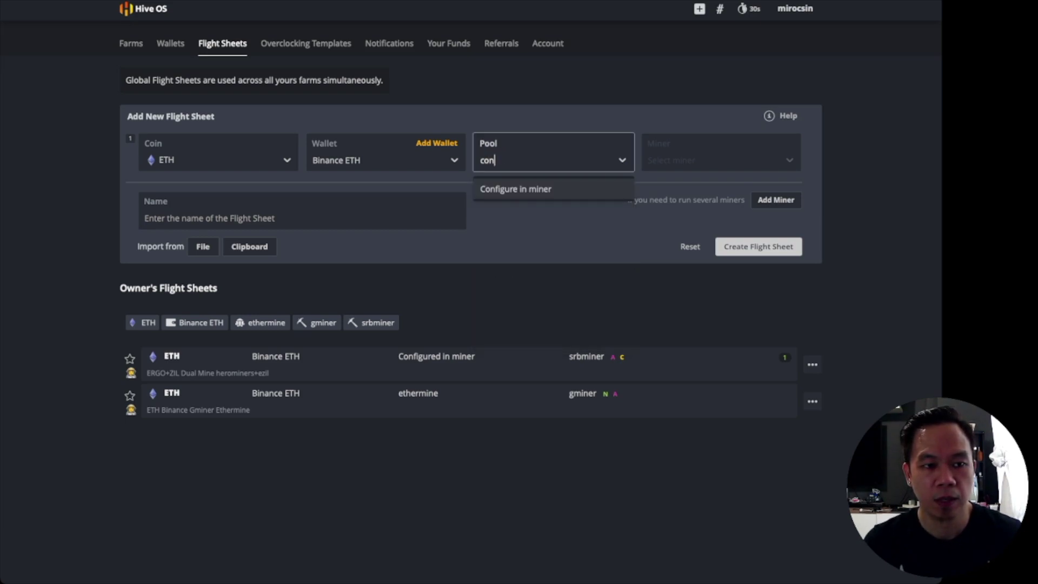
{"action": "key", "text": "Return"}
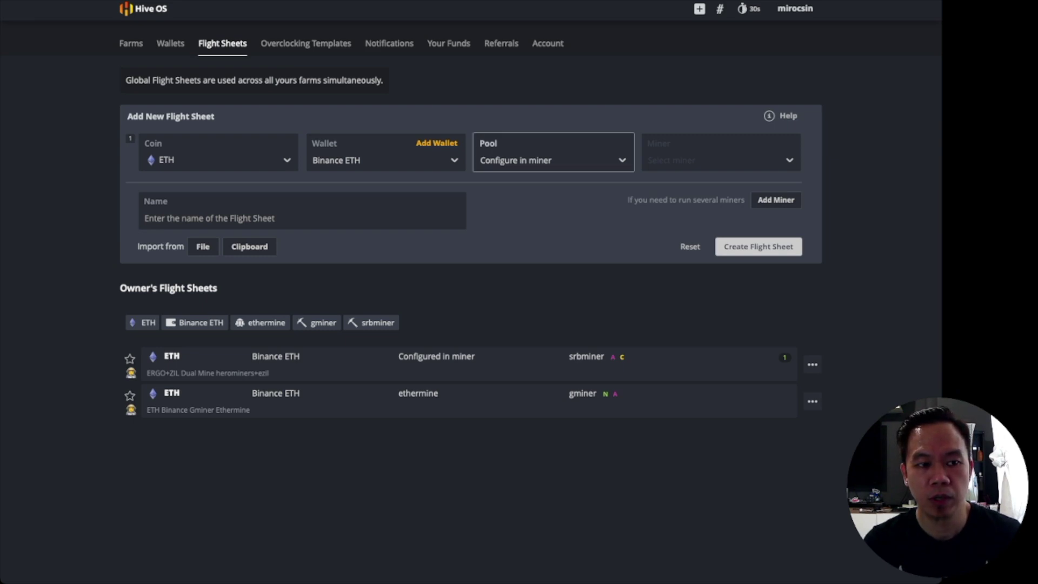
{"action": "key", "text": "Tab"}
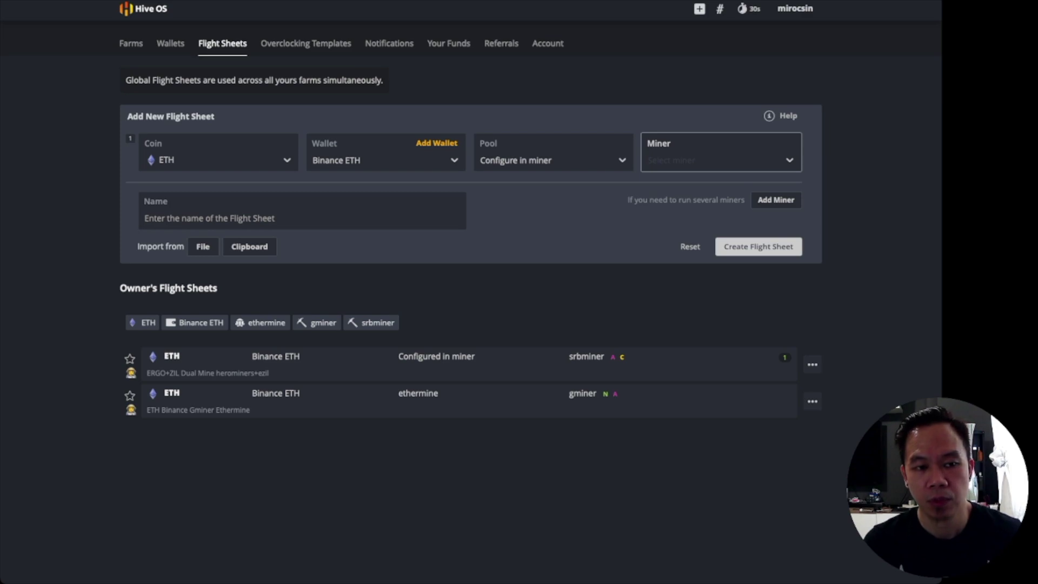
{"action": "key", "text": "Down"}
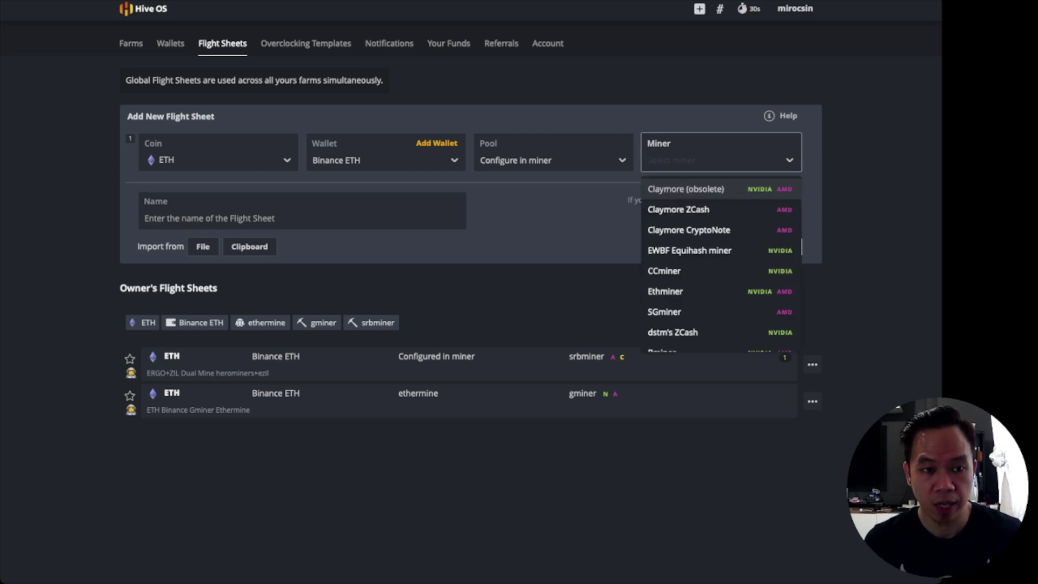
{"action": "type", "text": "SRB"}
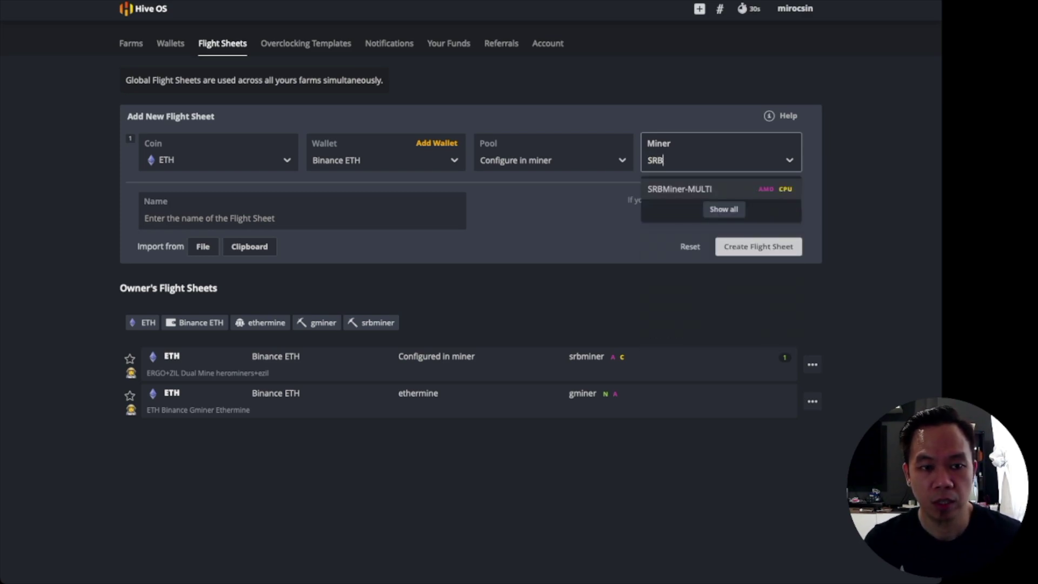
{"action": "key", "text": "Return"}
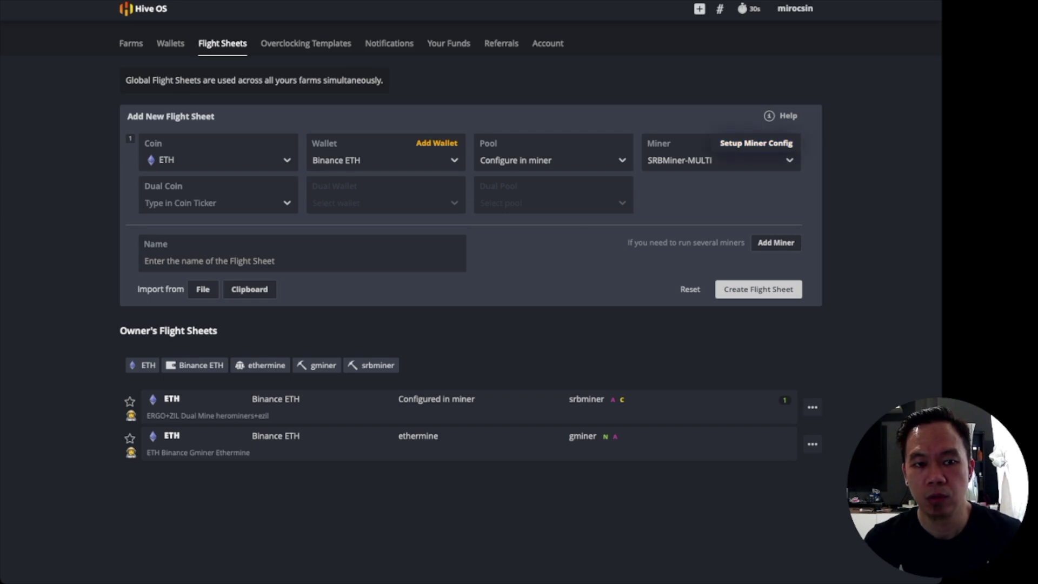
- Set the ethash wallet to ETH.ZIL addresses plus worker name, and pool asia.ezil.me:5555
{"action": "left_click", "coordinate": [756, 143]}
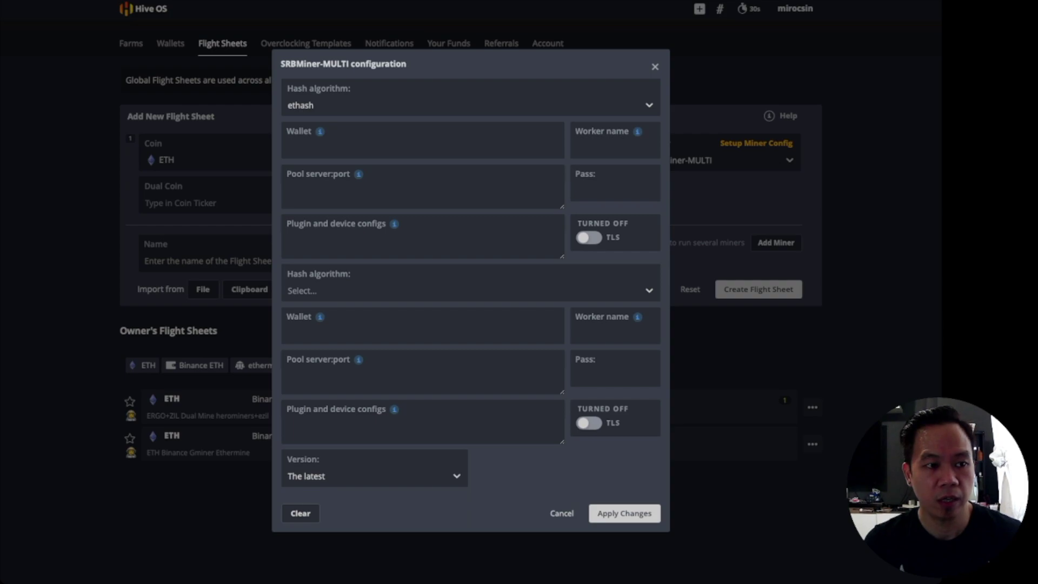
{"action": "left_click", "coordinate": [422, 147]}
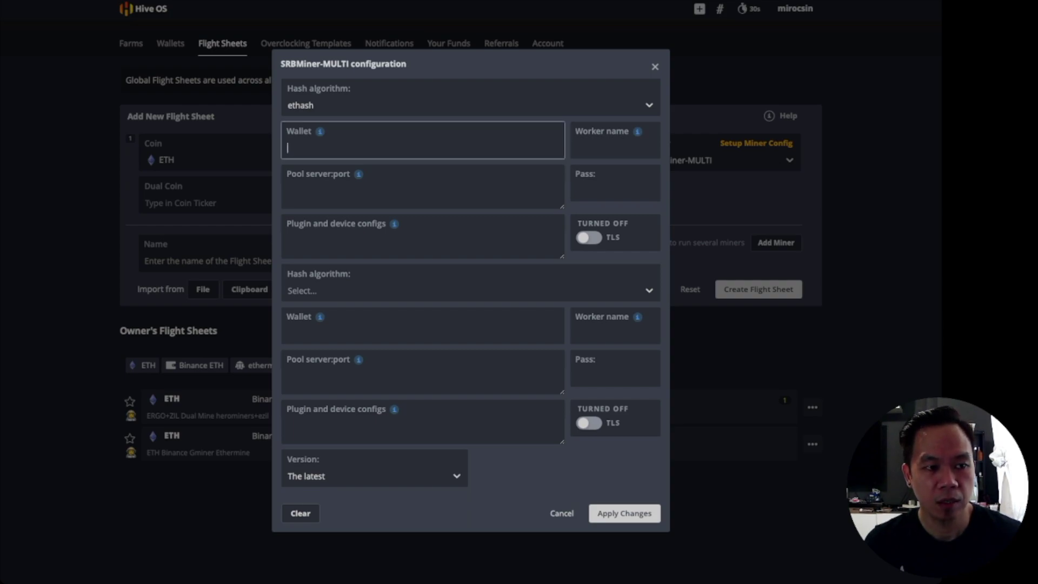
{"action": "type", "text": "0xa3f06608829e18cb753b48a425af684ac9972f77"}
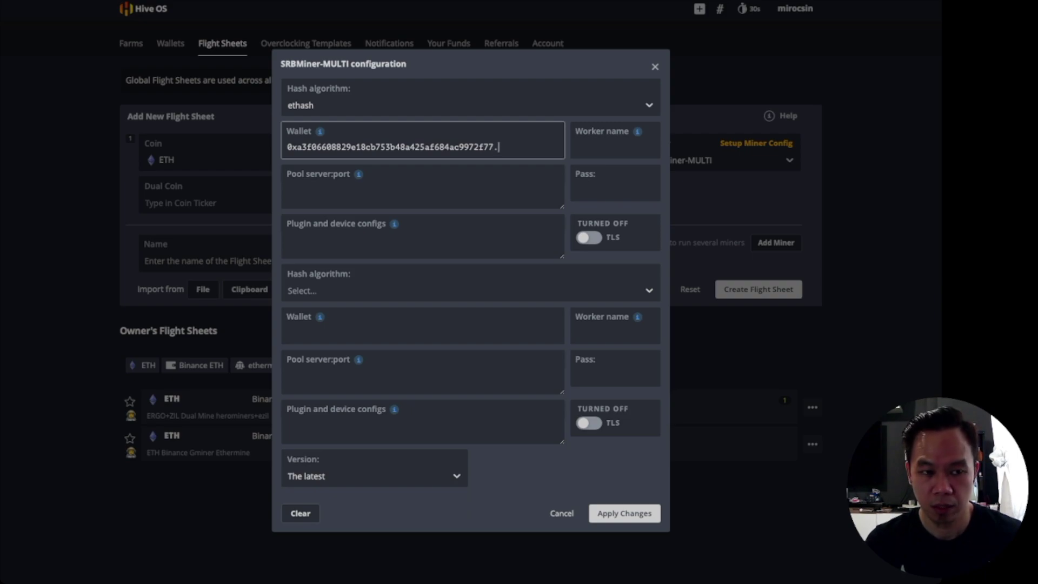
{"action": "type", "text": "."}
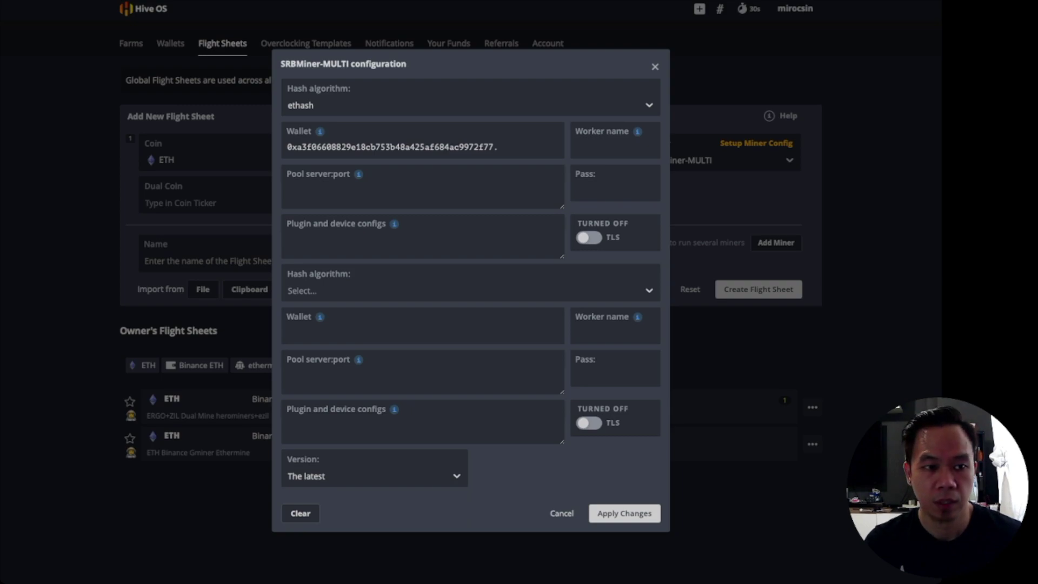
{"action": "left_click", "coordinate": [497, 147]}
{"action": "type", "text": "zil1x33dj0sq5xqxwnu57pljg5533uk0mruss6cazy"}
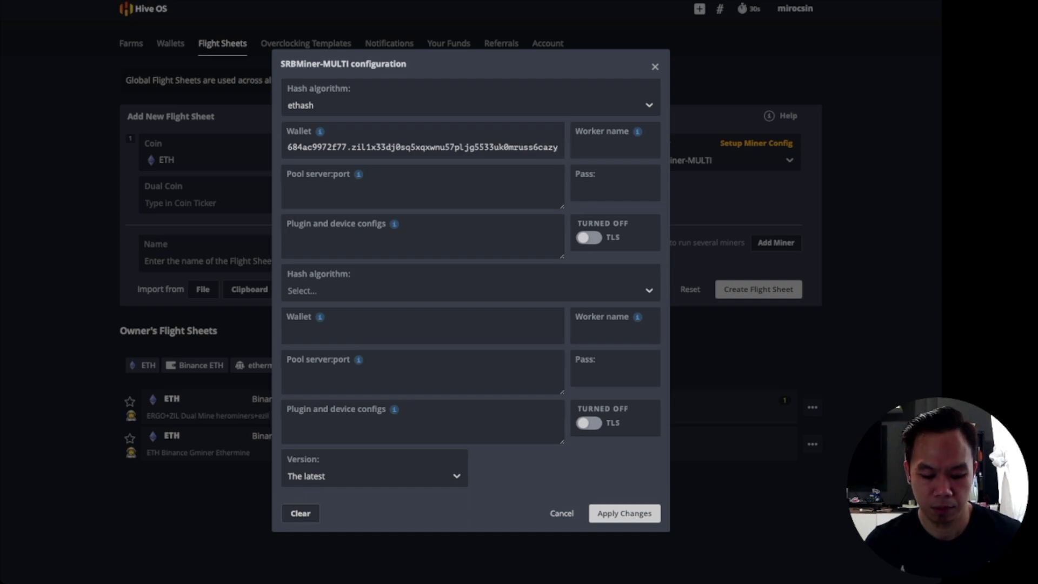
{"action": "left_click", "coordinate": [423, 147]}
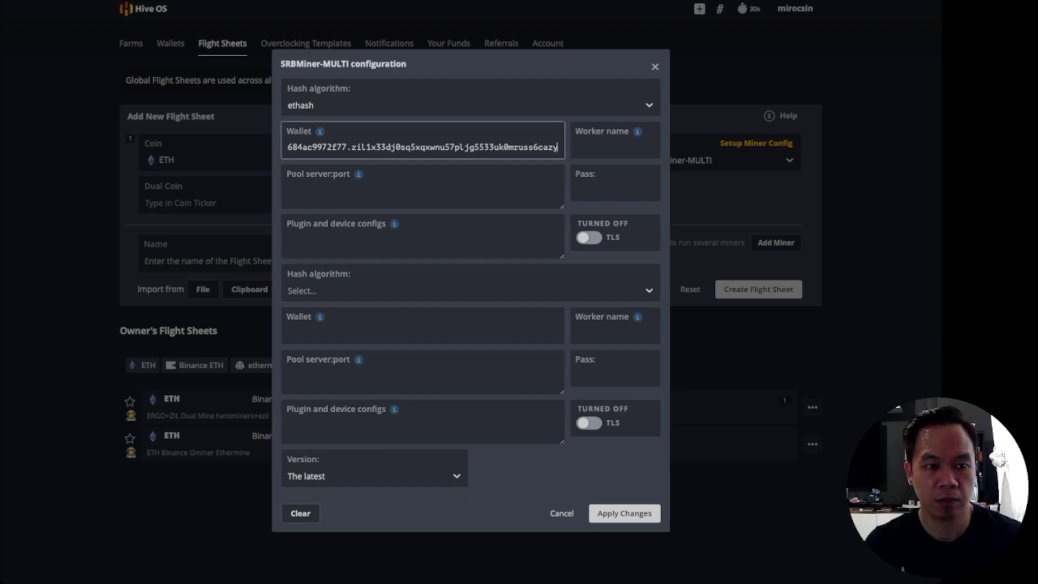
{"action": "type", "text": ".%WORKER_NAME%"}
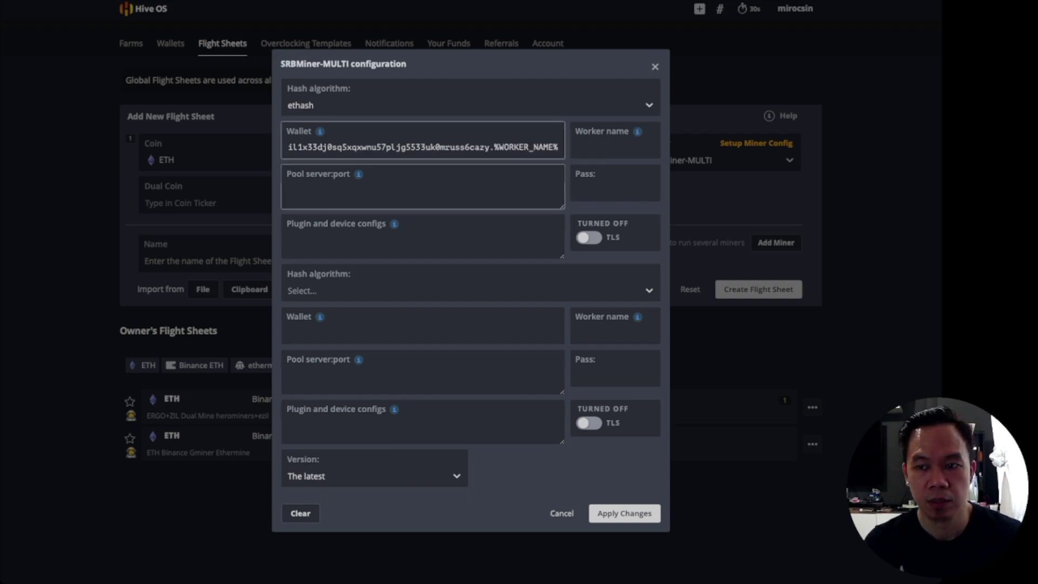
{"action": "left_click", "coordinate": [423, 188]}
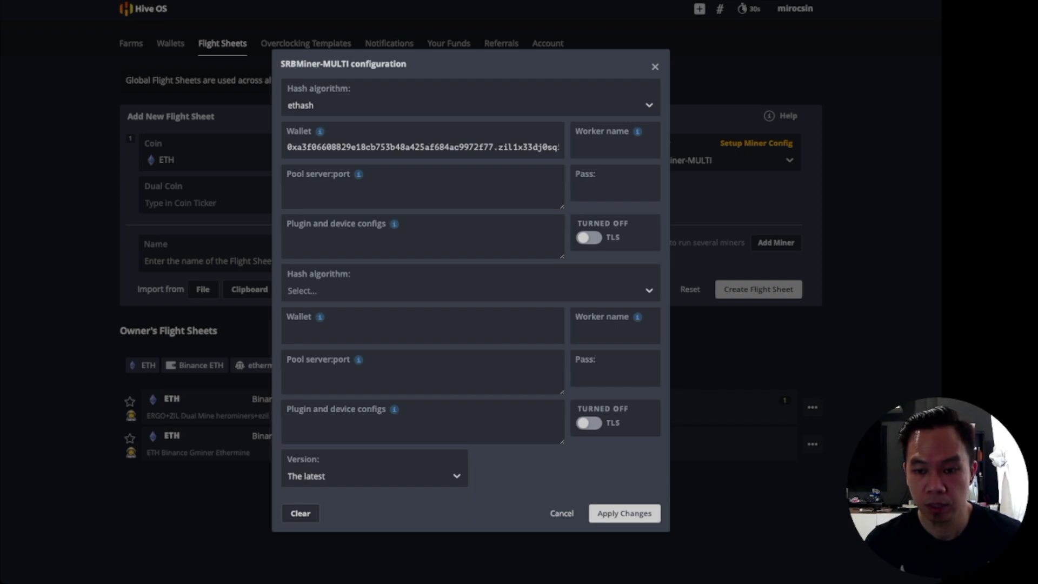
{"action": "type", "text": "asia.ezil.me:5555"}
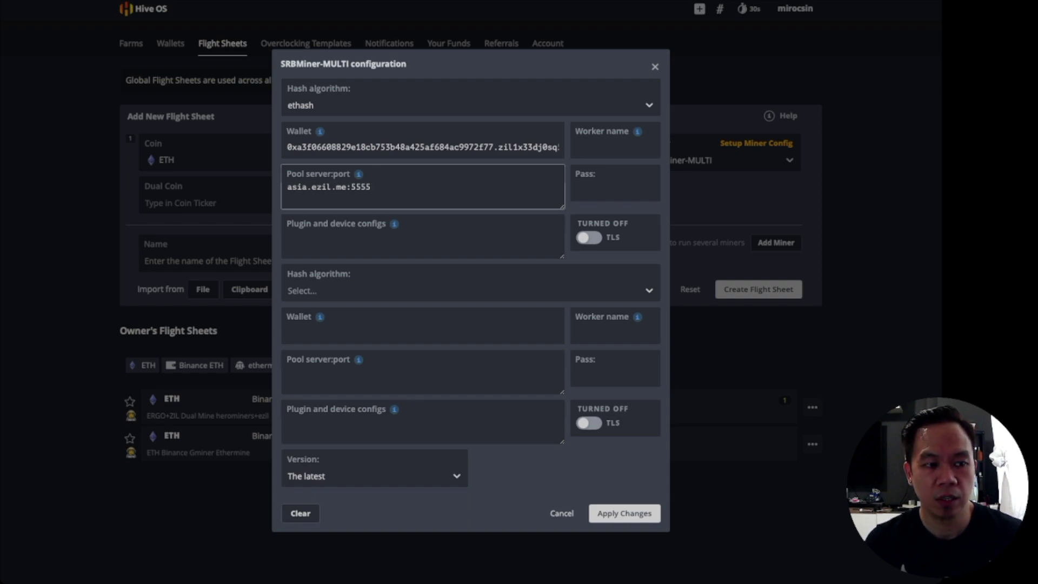
{"action": "left_click", "coordinate": [614, 189]}
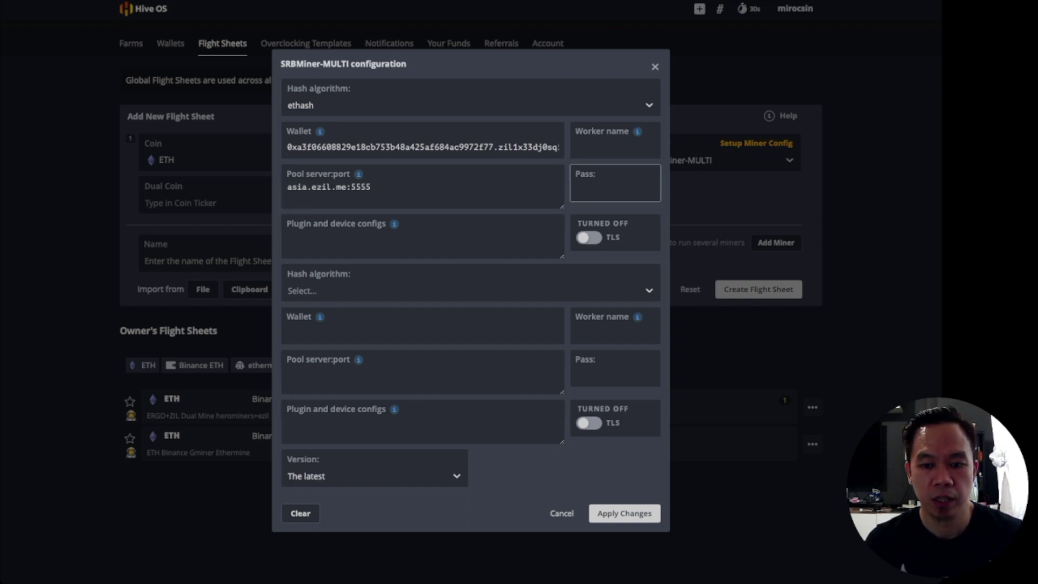
{"action": "type", "text": "x"}
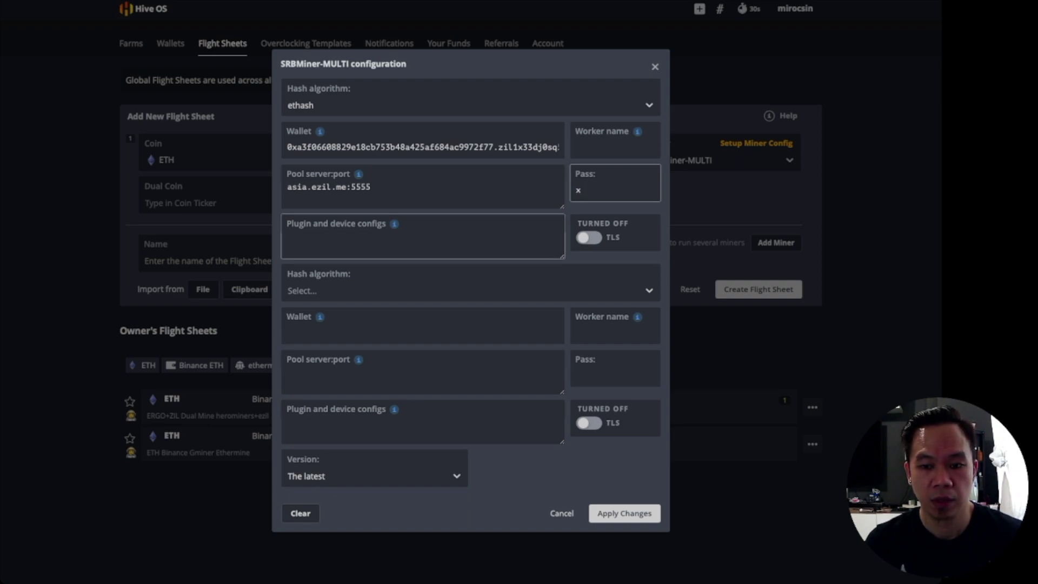
{"action": "left_click", "coordinate": [287, 238]}
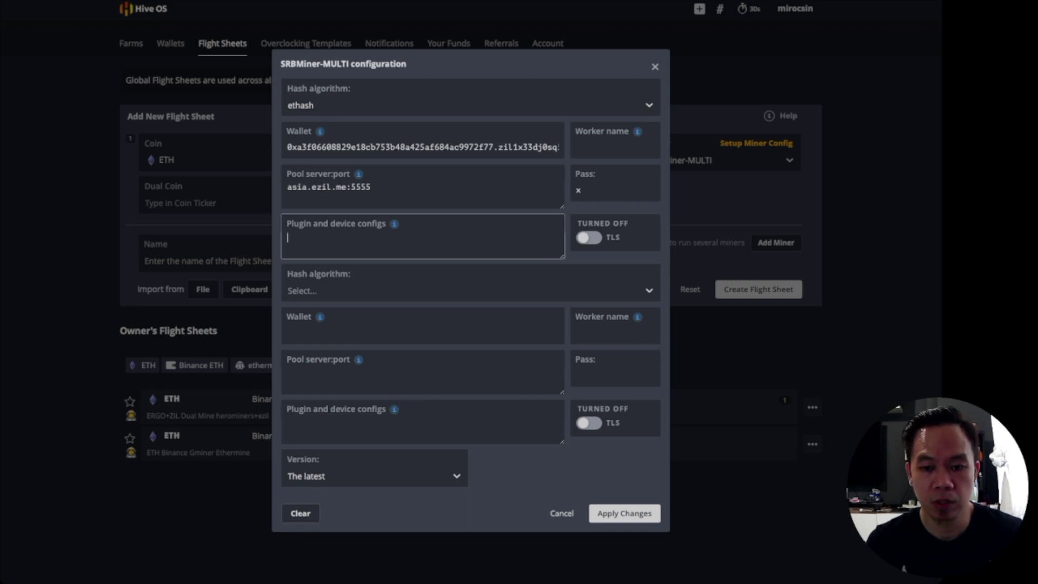
{"action": "type", "text": "--dis"}
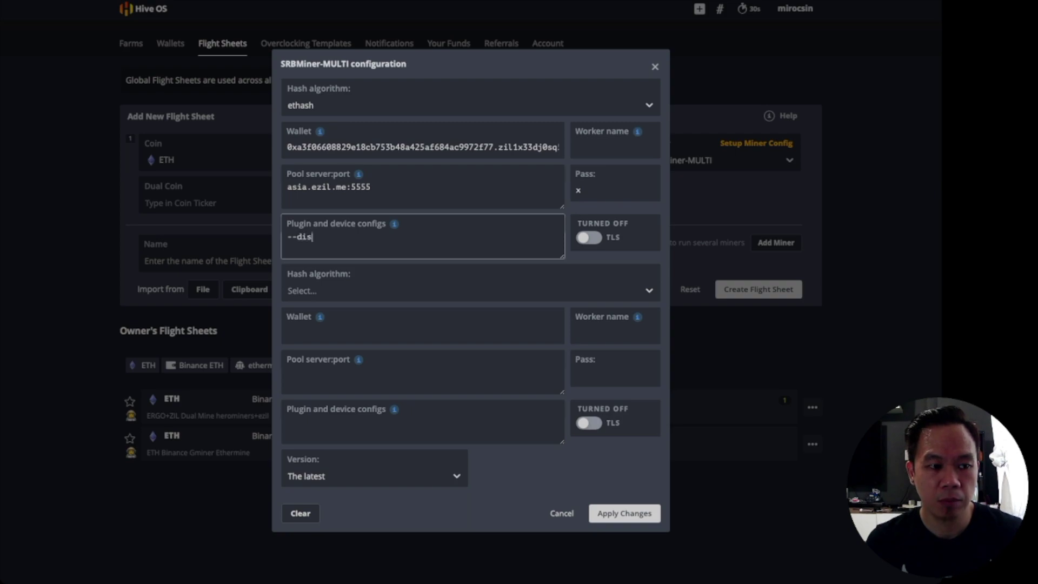
{"action": "type", "text": "able-cpu"}
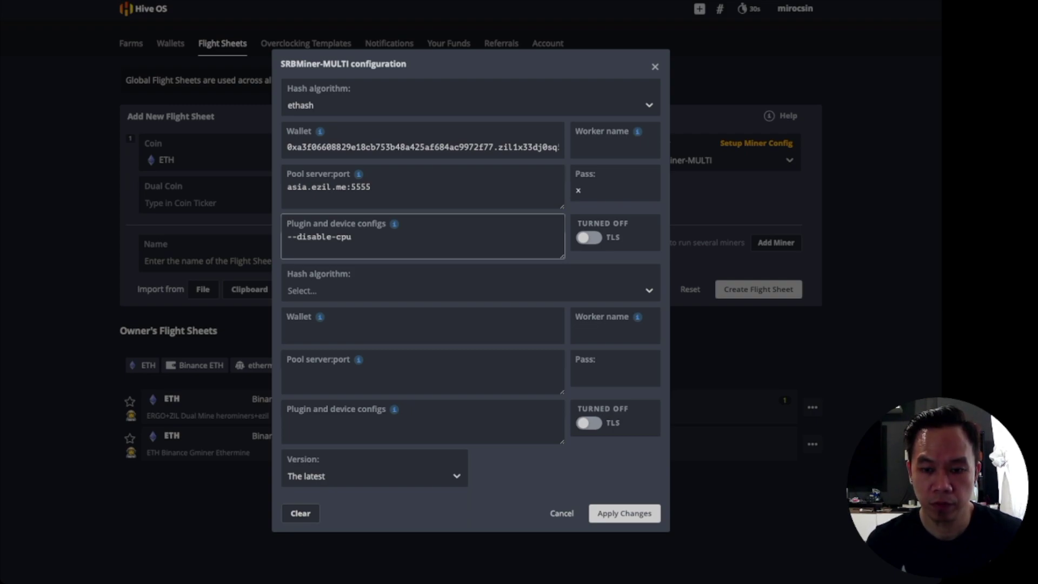
{"action": "key", "text": "Return"}
{"action": "type", "text": "--a"}
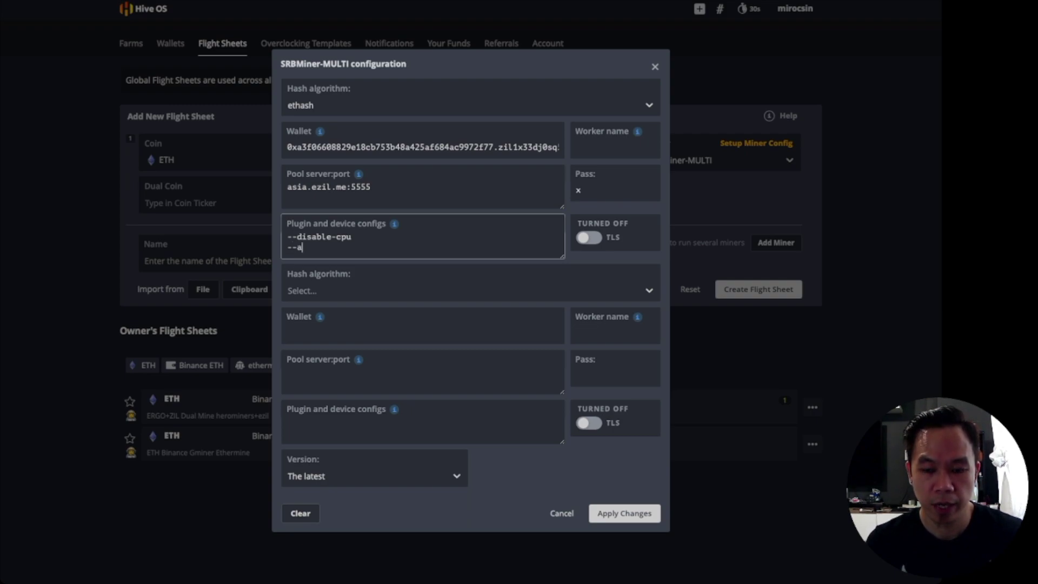
{"action": "type", "text": "0-is-zil"}
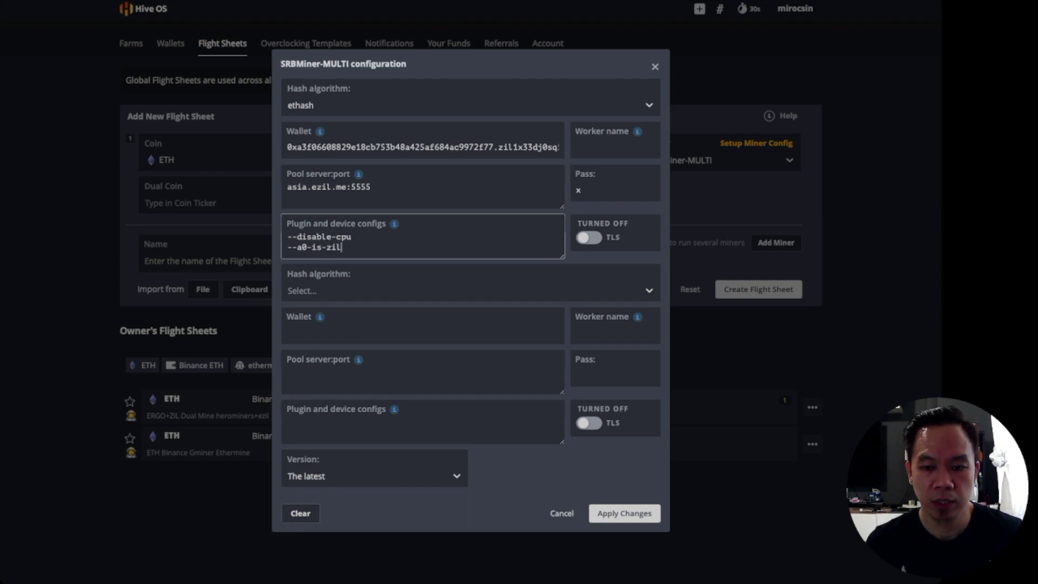
{"action": "key", "text": "Return"}
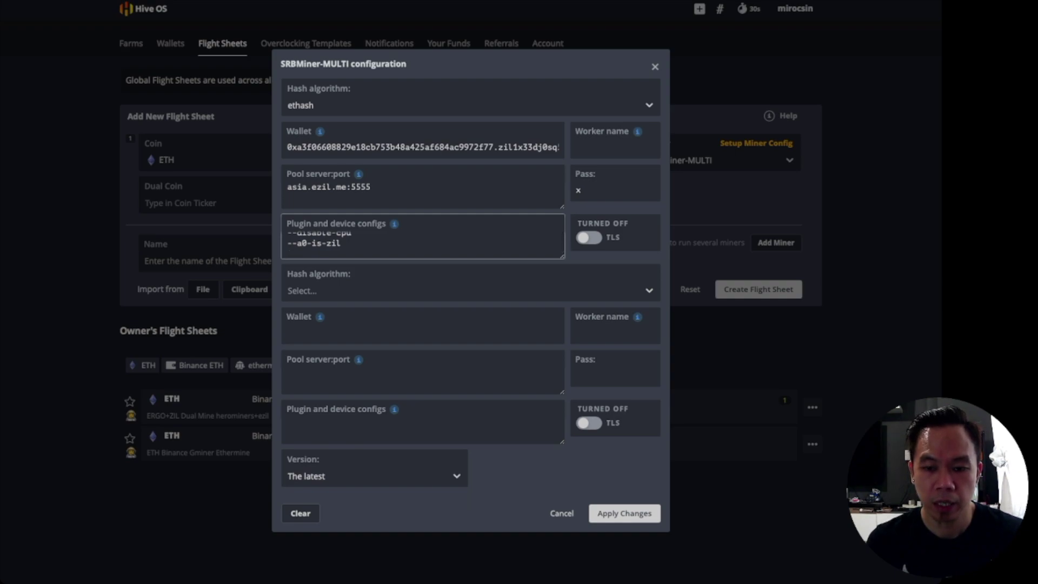
{"action": "type", "text": "--multi-algorithm-job-mode 3"}
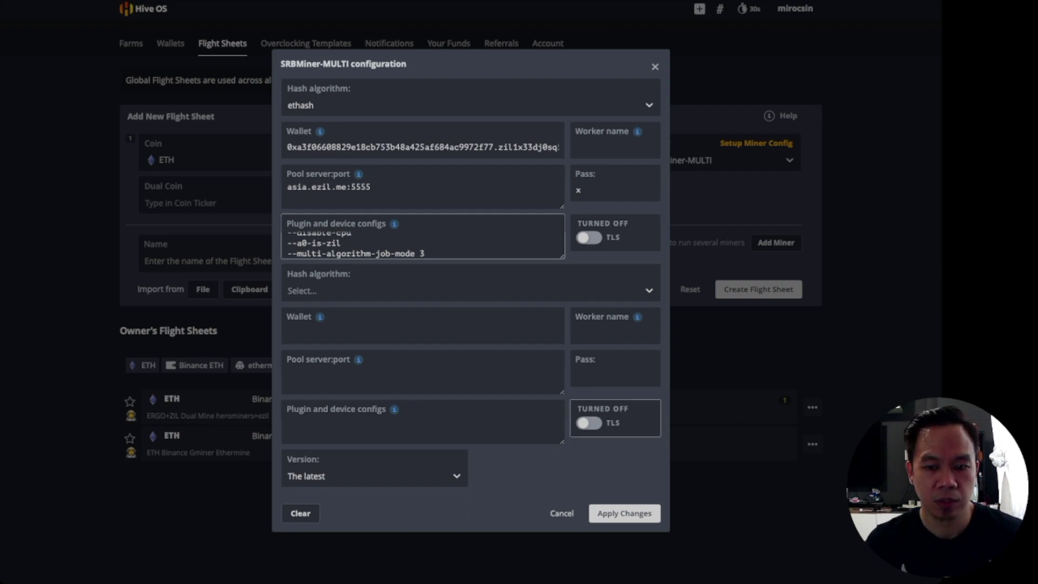
- Choose autolykos2 as the second hash algorithm and paste the Ergo wallet address
{"action": "left_click", "coordinate": [465, 290]}
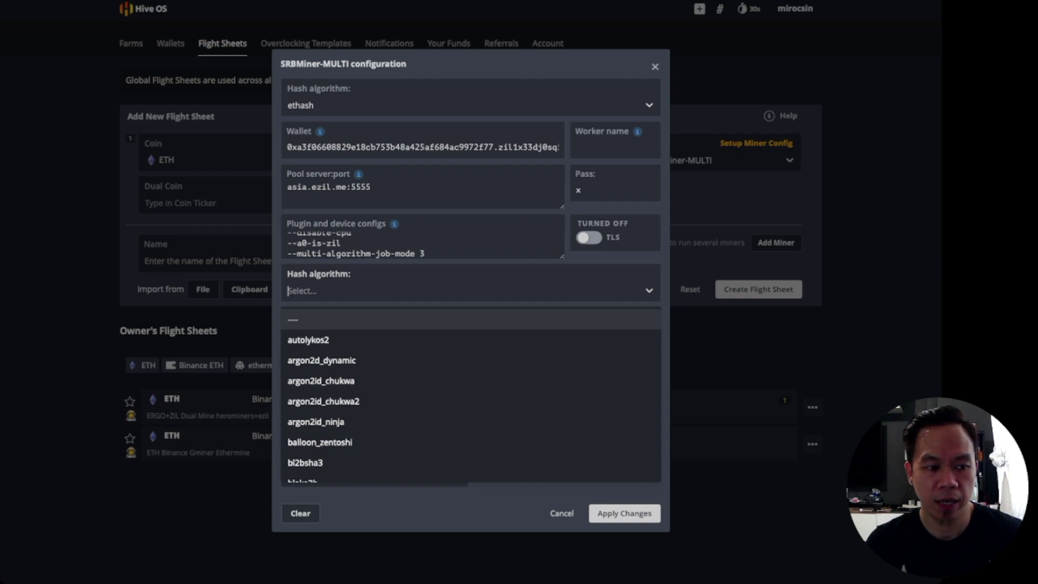
{"action": "key", "text": "Down"}
{"action": "key", "text": "Return"}
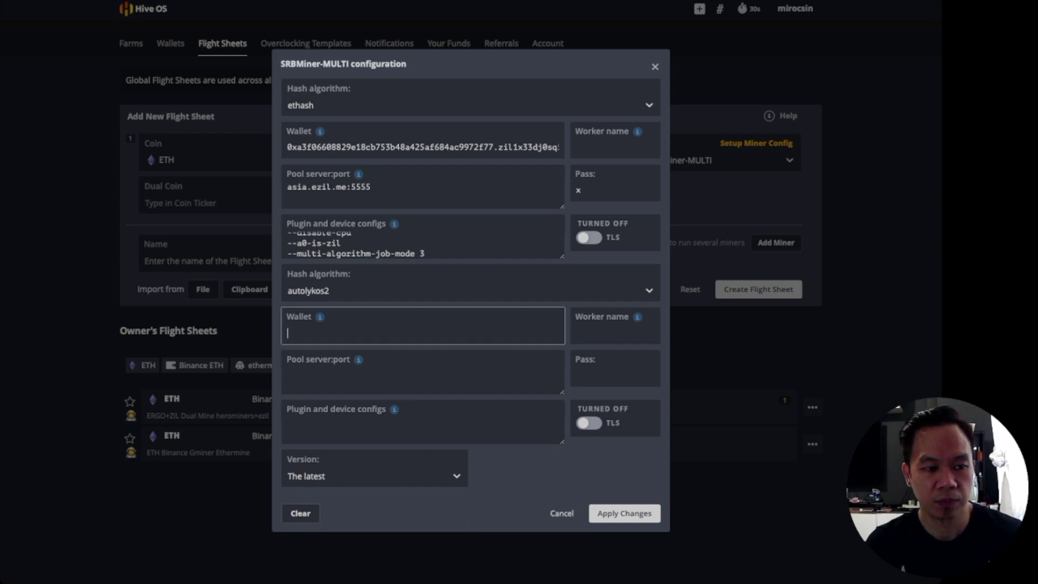
{"action": "type", "text": "9frDhezn2EUywU4UFoX2MCYyeF4w3vg9BRVP4gs1QnPLMkigJnU"}
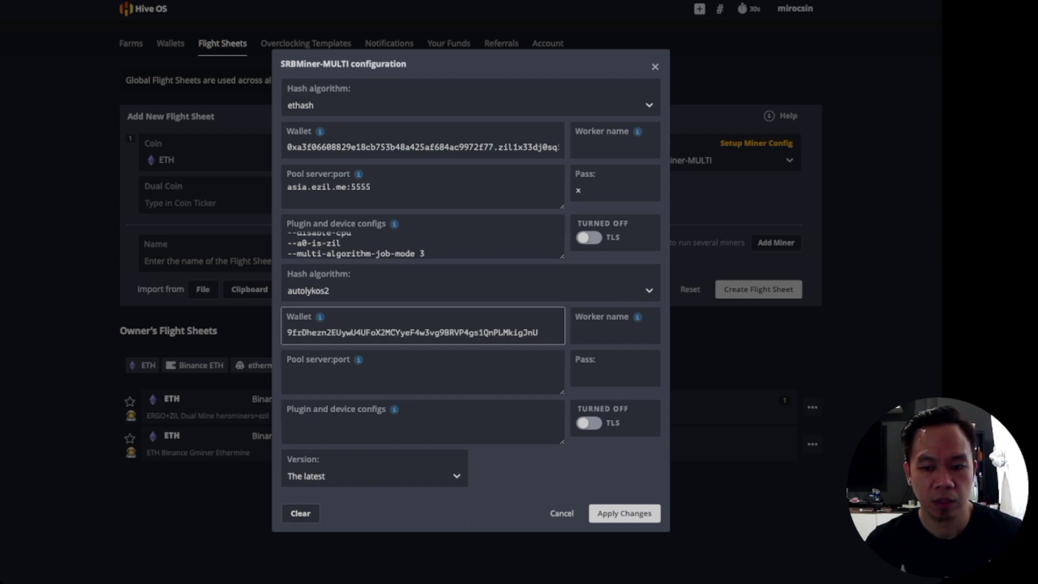
- Set the second pool to ergo.herominers.com:10250 with pass %WORKER_NAME%, and apply the changes
{"action": "left_click", "coordinate": [324, 373]}
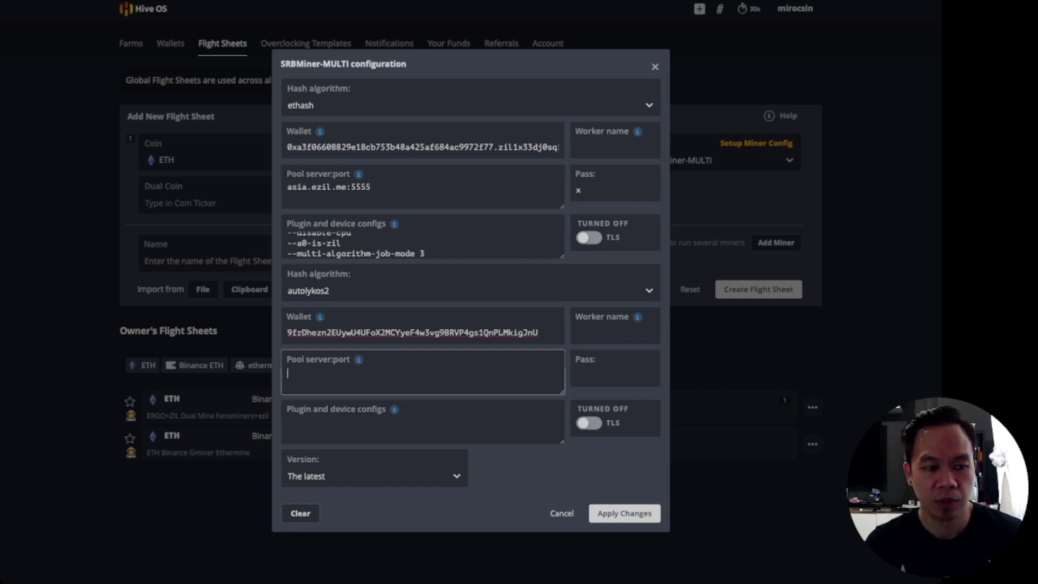
{"action": "type", "text": "ergo.herominers.com"}
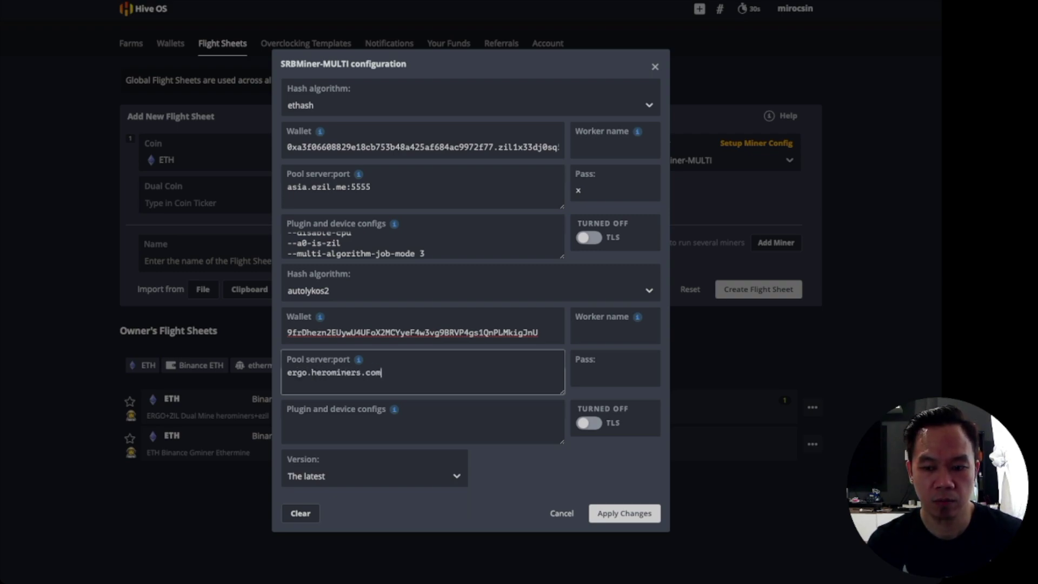
{"action": "type", "text": ":10250"}
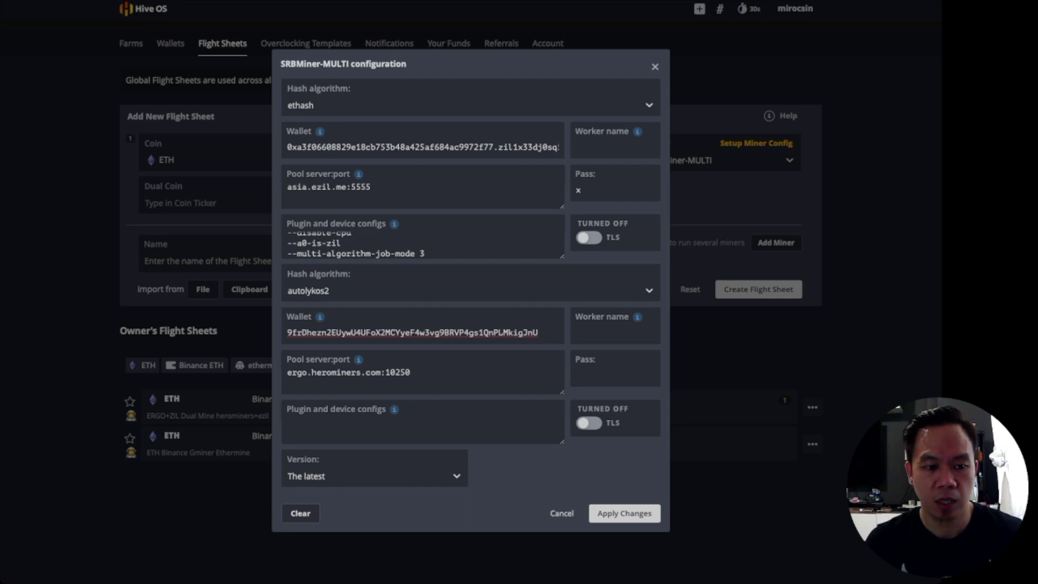
{"action": "key", "text": "alt+Tab"}
{"action": "left_click", "coordinate": [605, 373]}
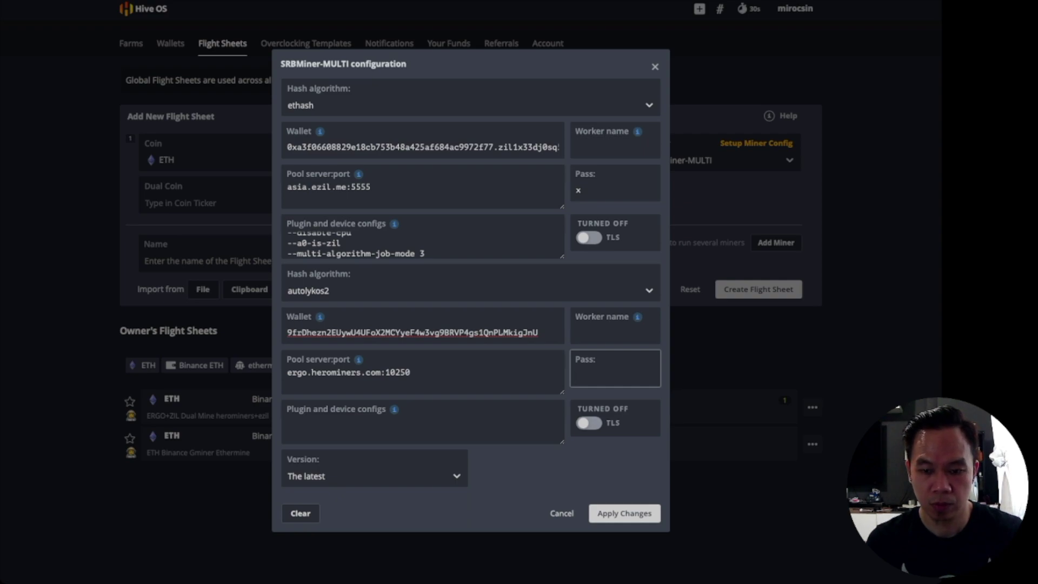
{"action": "type", "text": "xWOR"}
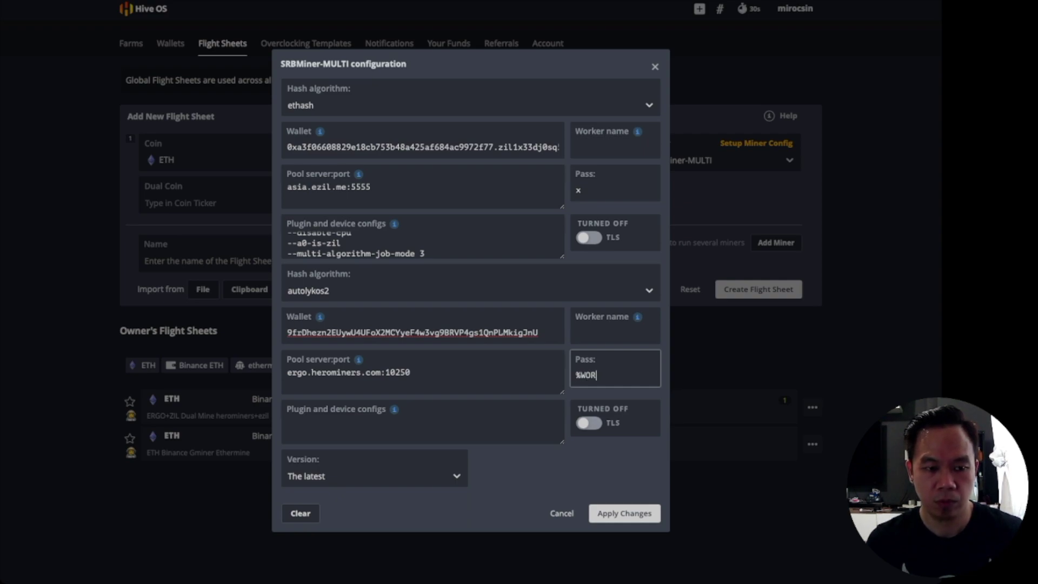
{"action": "type", "text": "KER_NAME%"}
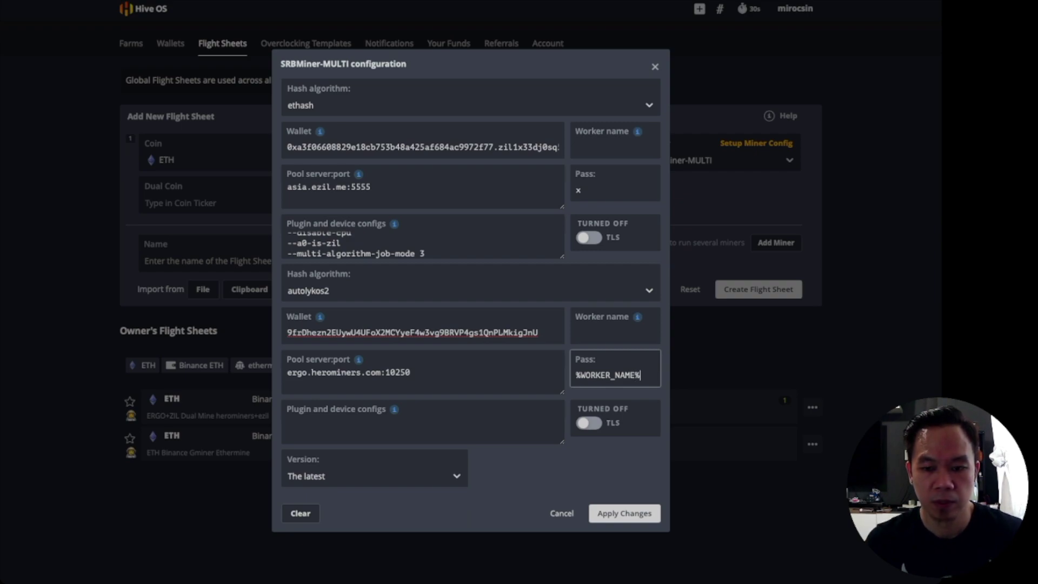
{"action": "key", "text": "Tab"}
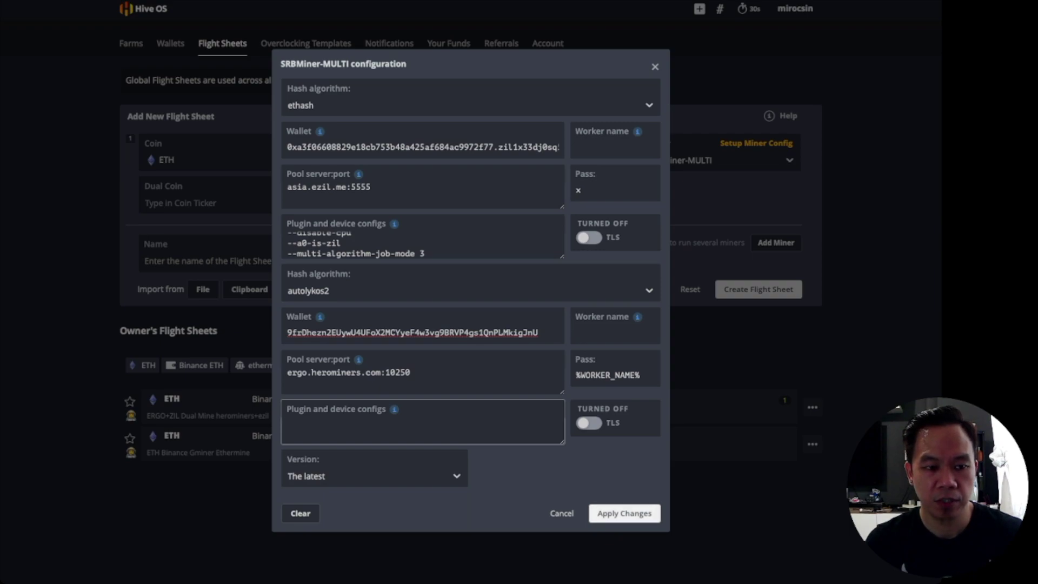
{"action": "left_click", "coordinate": [624, 513]}
- Name the flight sheet TESTFLIGHTSHEET_ERG_ZIL and create it
{"action": "left_click", "coordinate": [303, 257]}
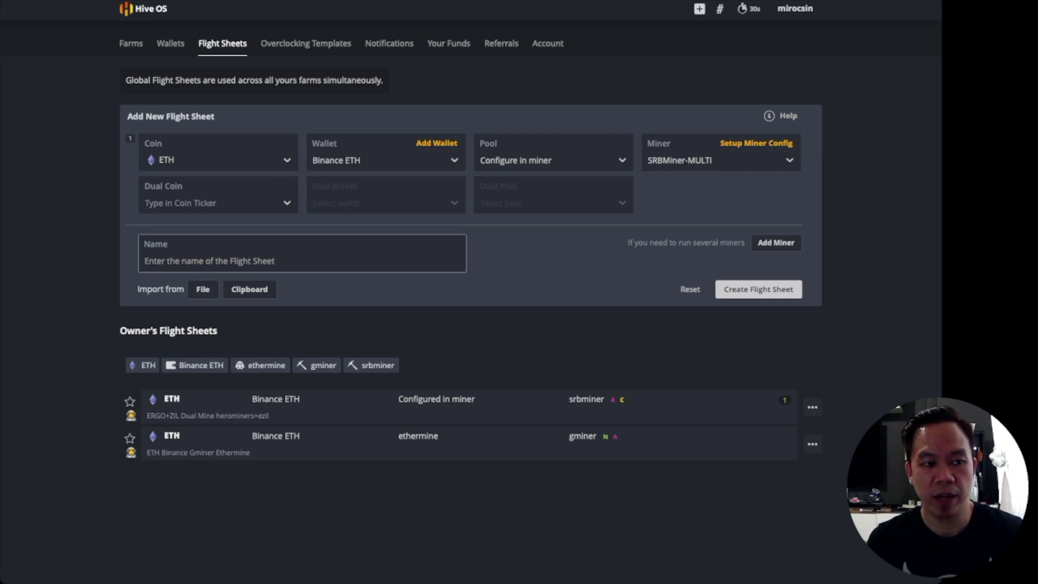
{"action": "type", "text": "TEST"}
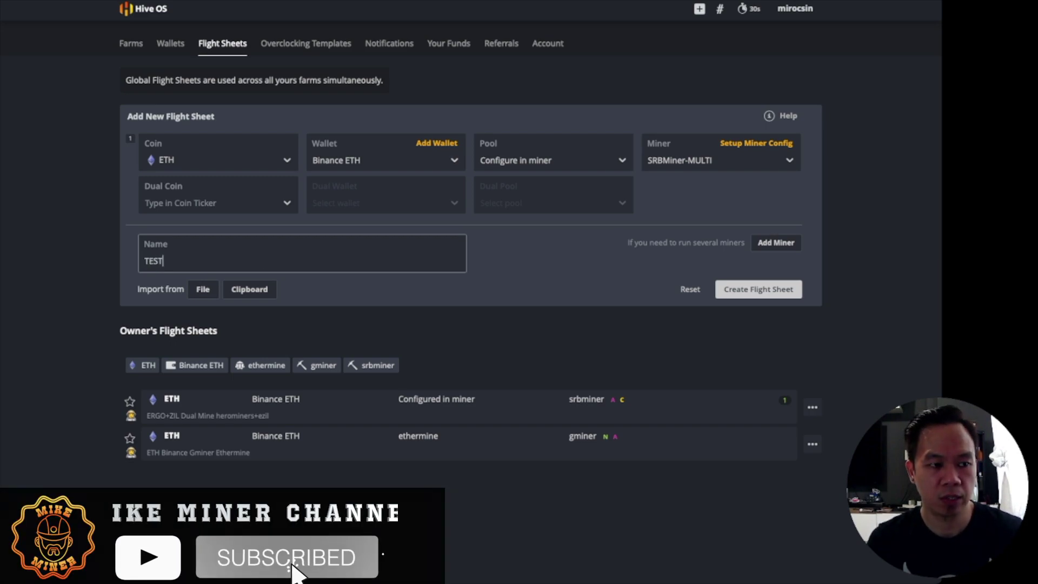
{"action": "type", "text": "FLIGHTSHEET_ERG_"}
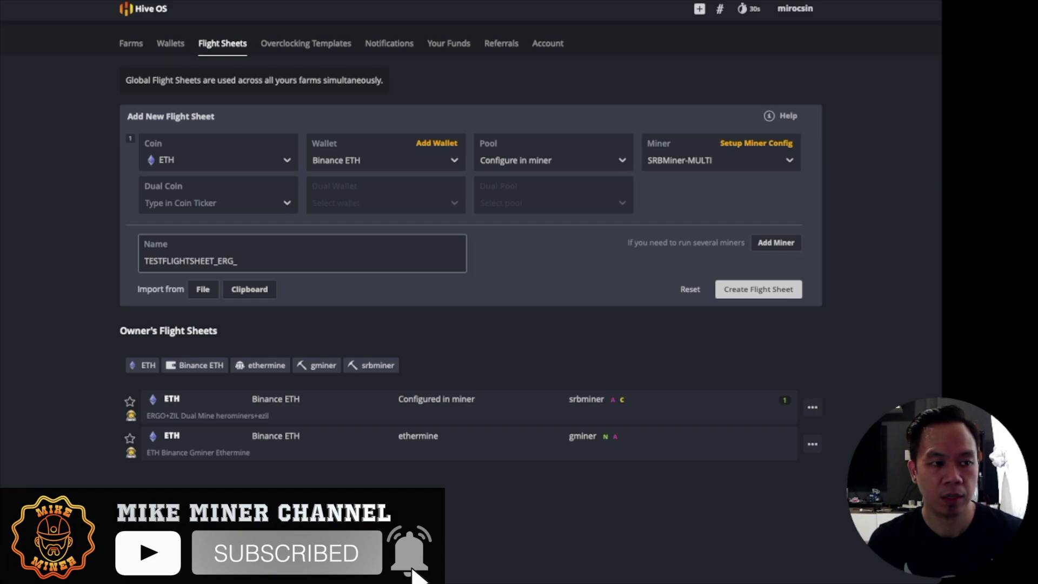
{"action": "type", "text": "ZIL"}
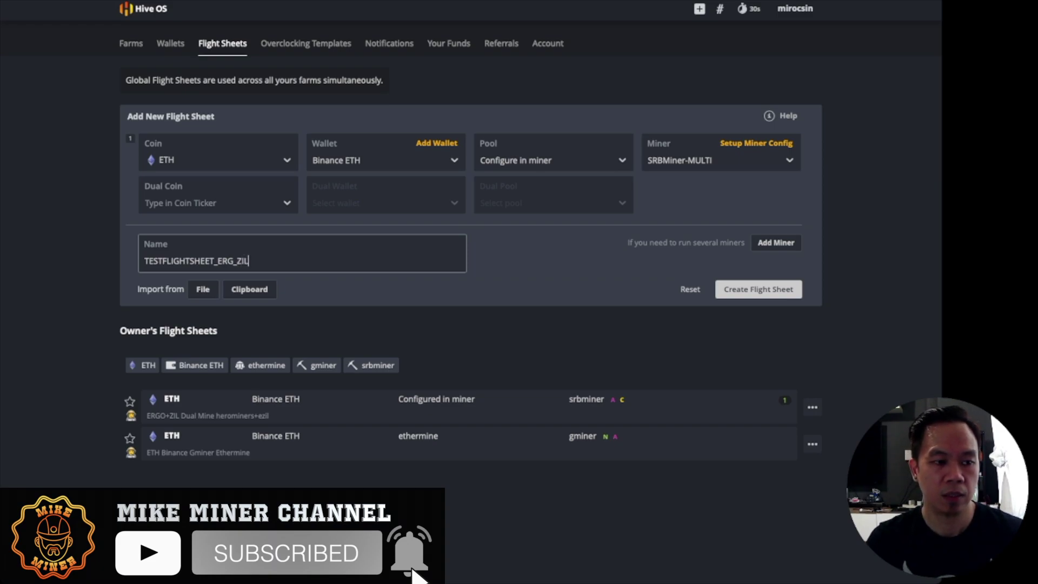
{"action": "key", "text": "Tab"}
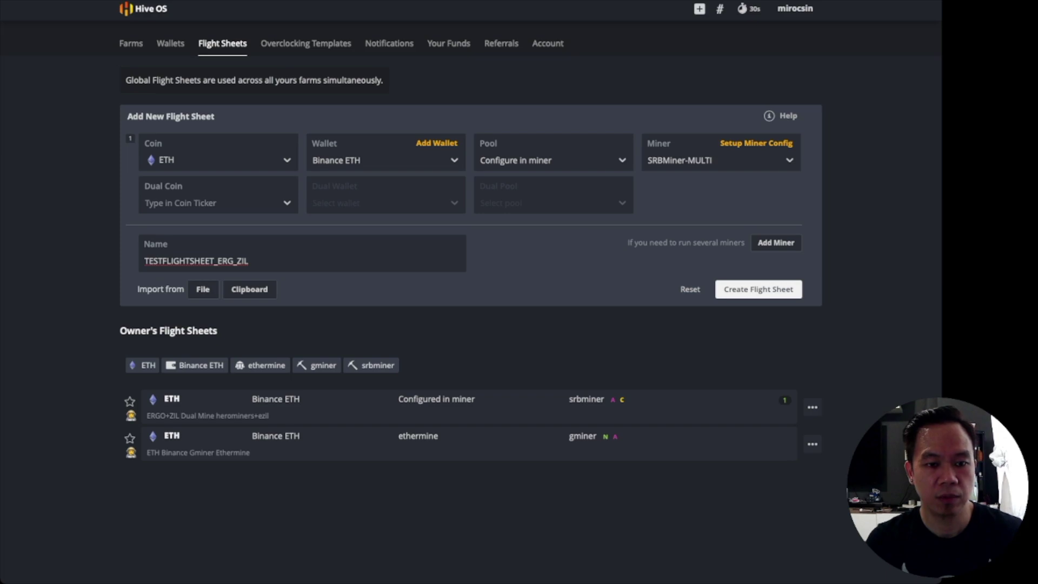
{"action": "key", "text": "Return"}
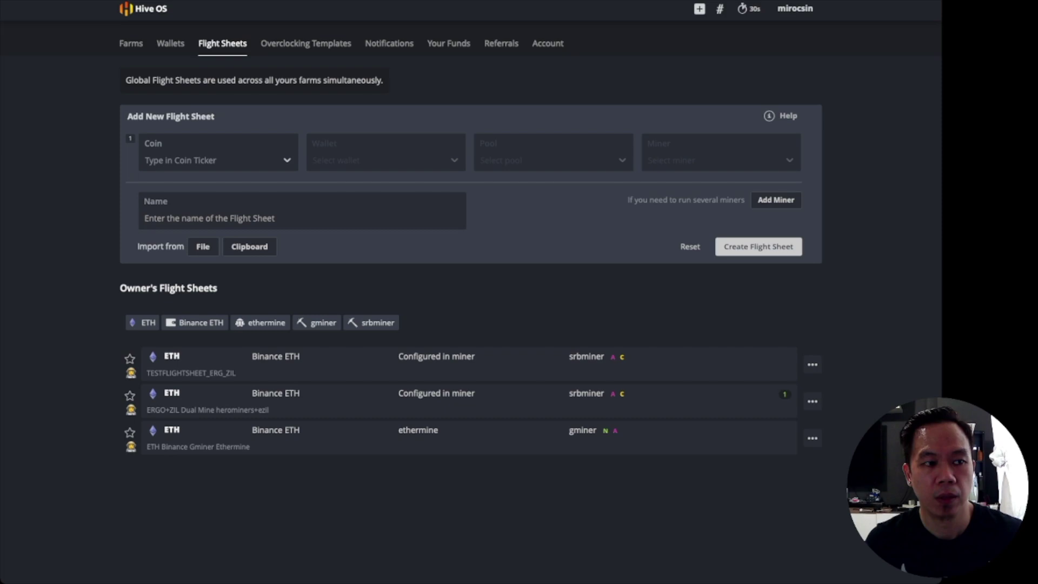
- Go to the farm dashboard and open worker rig009-MPC2's overview page
{"action": "left_click", "coordinate": [131, 44]}
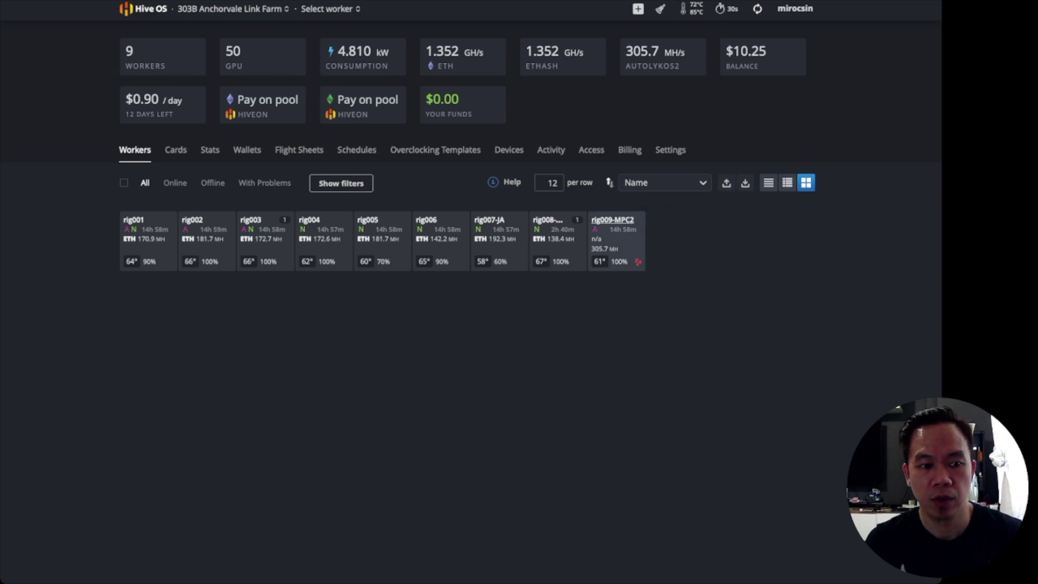
{"action": "left_click", "coordinate": [613, 219]}
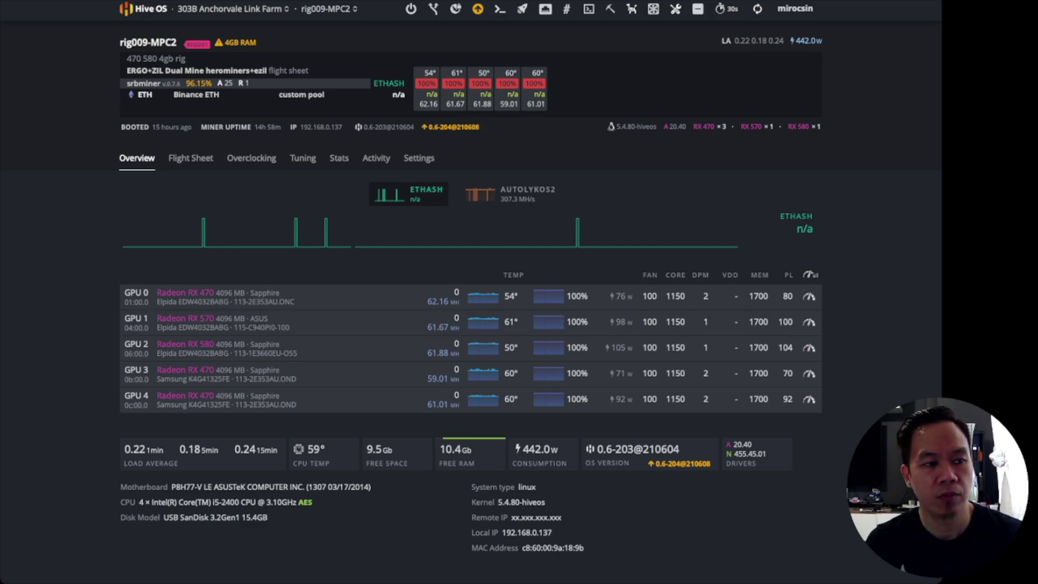
{"action": "left_click", "coordinate": [191, 158]}
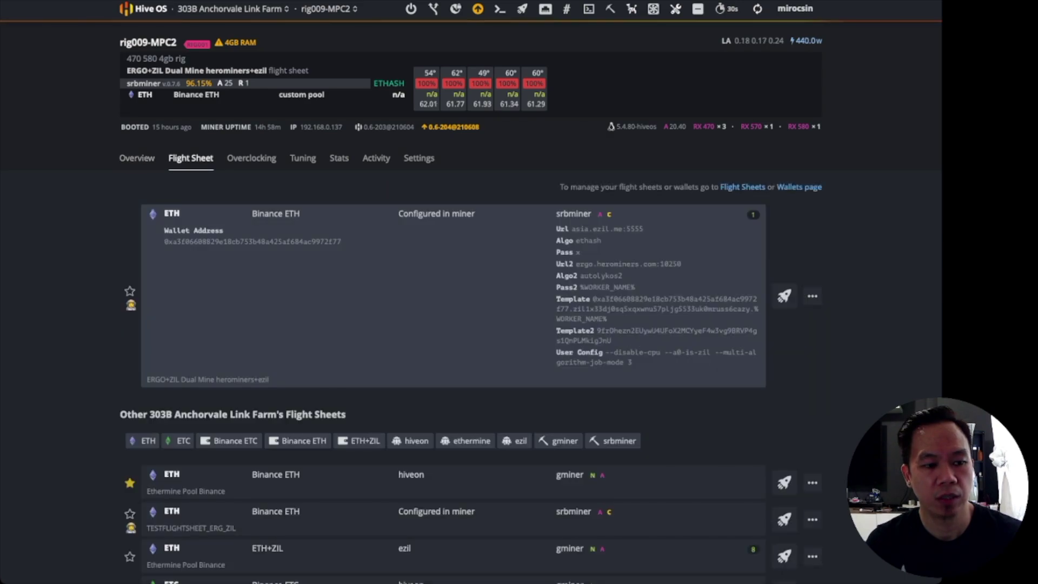
{"action": "scroll", "coordinate": [190, 158], "scroll_direction": "down", "scroll_amount": 2}
{"action": "scroll", "coordinate": [454, 367], "scroll_direction": "up", "scroll_amount": 1}
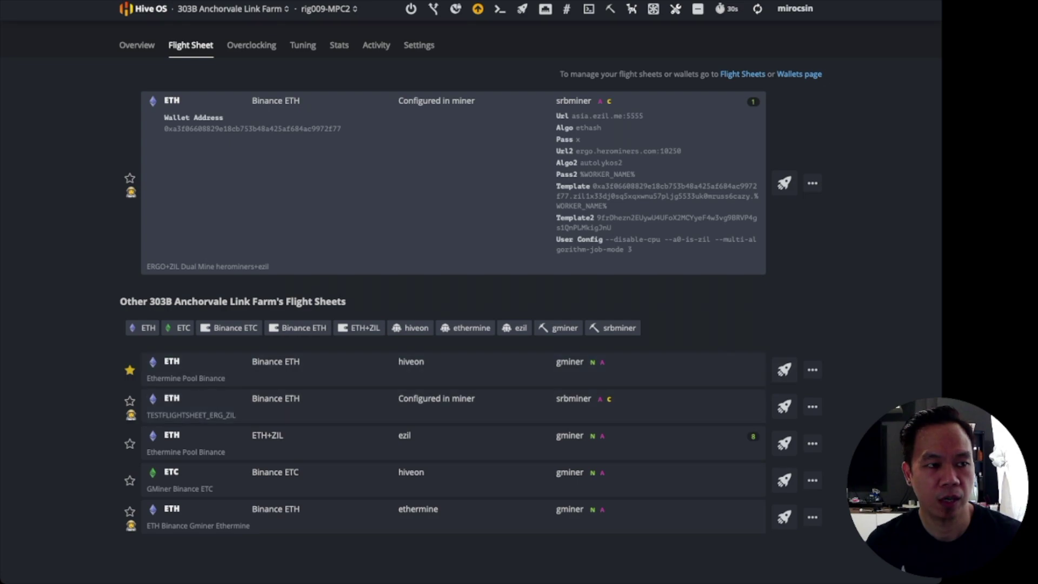
{"action": "scroll", "coordinate": [783, 405], "scroll_direction": "up", "scroll_amount": 2}
{"action": "scroll", "coordinate": [783, 406], "scroll_direction": "up", "scroll_amount": 1}
{"action": "scroll", "coordinate": [784, 406], "scroll_direction": "down", "scroll_amount": 2}
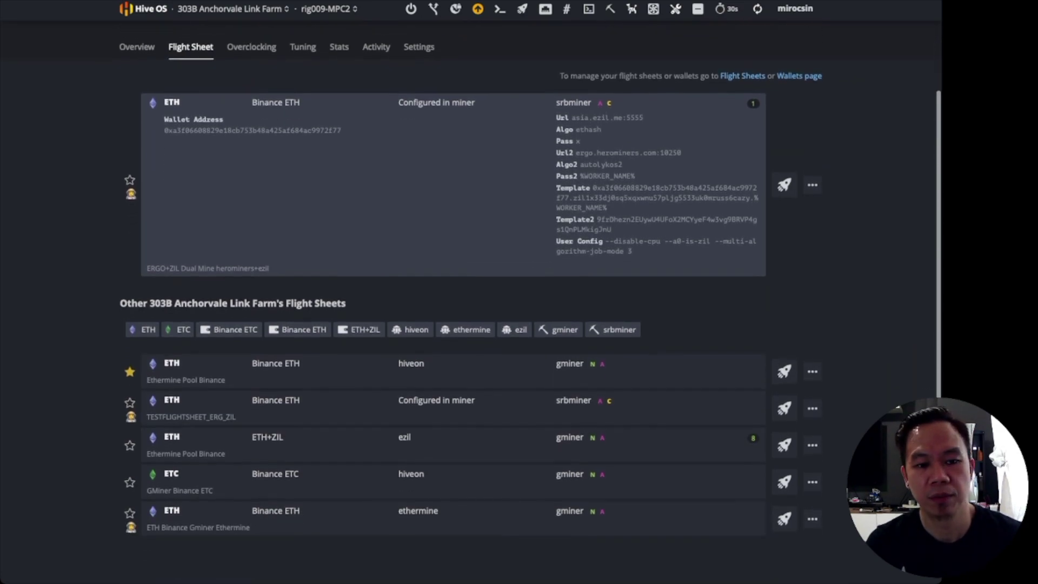
{"action": "scroll", "coordinate": [784, 405], "scroll_direction": "up", "scroll_amount": 1}
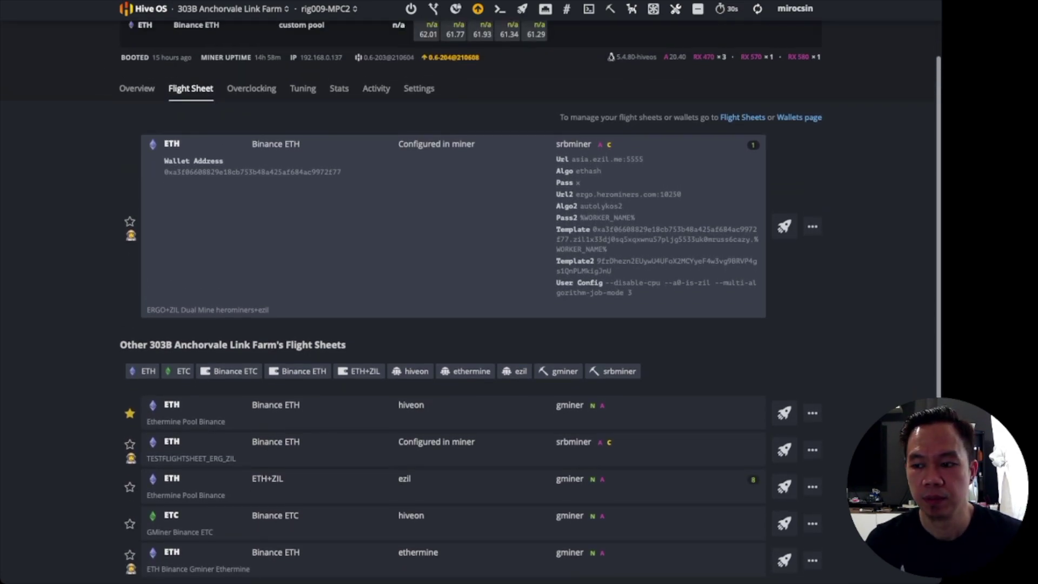